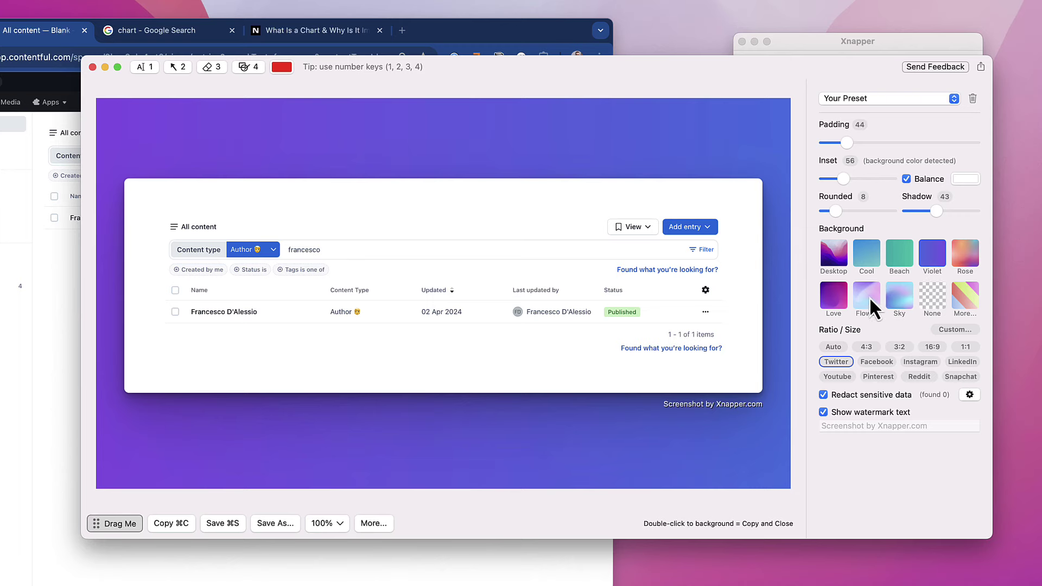
Try the Flower background on the content list screenshot, and set it back to Violet
click(868, 296)
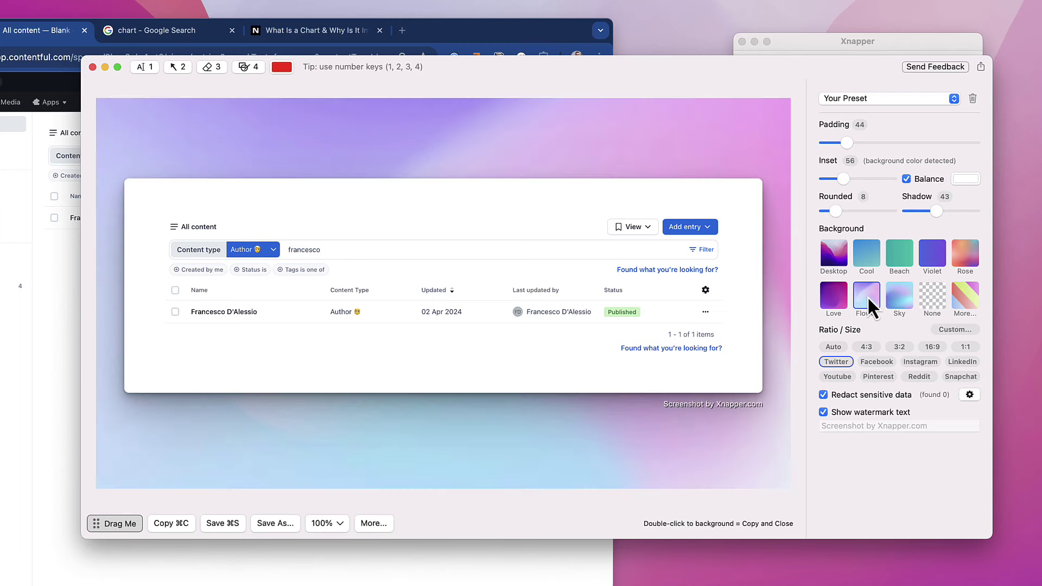
click(938, 259)
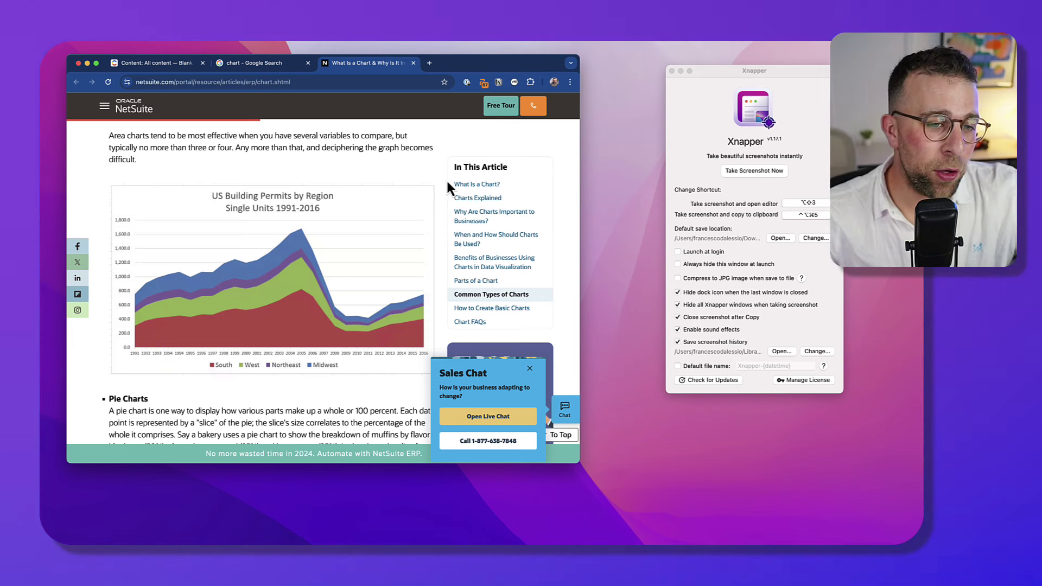
Dismiss the sales chat pop-up and capture the US Building Permits area chart in the article as a screenshot
scroll(467, 206, down, 1)
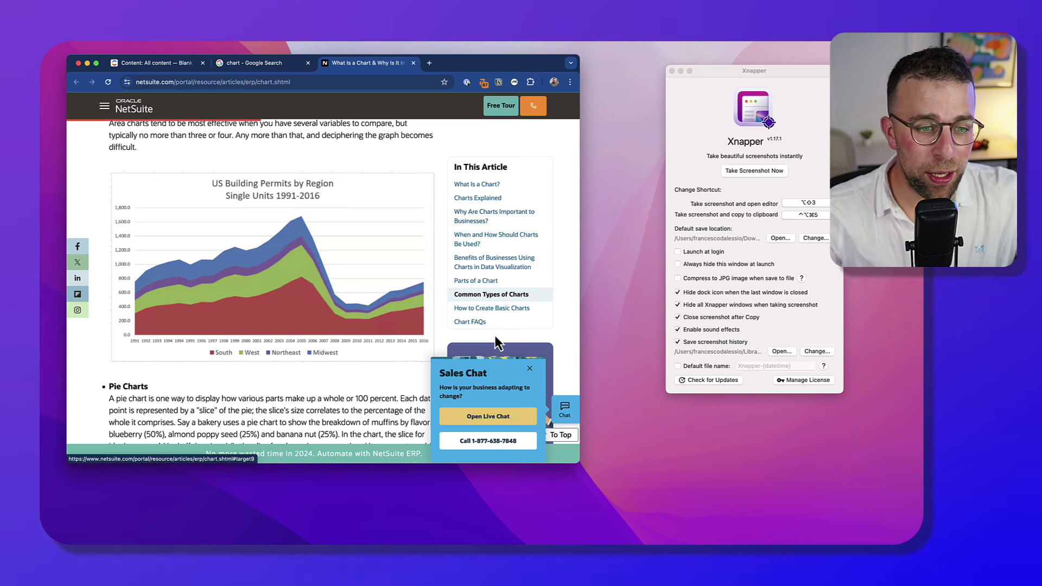
click(530, 369)
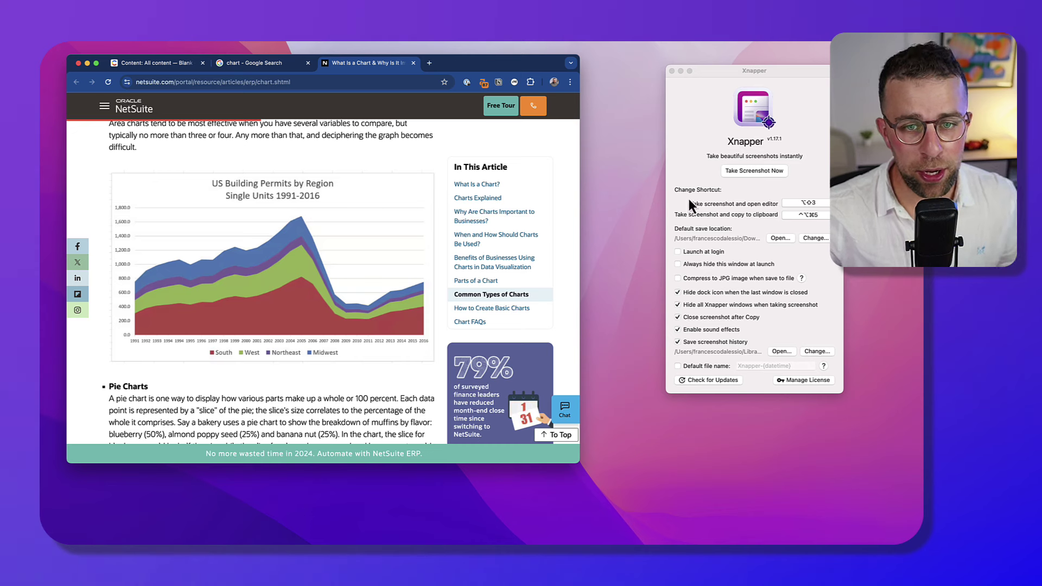
click(748, 171)
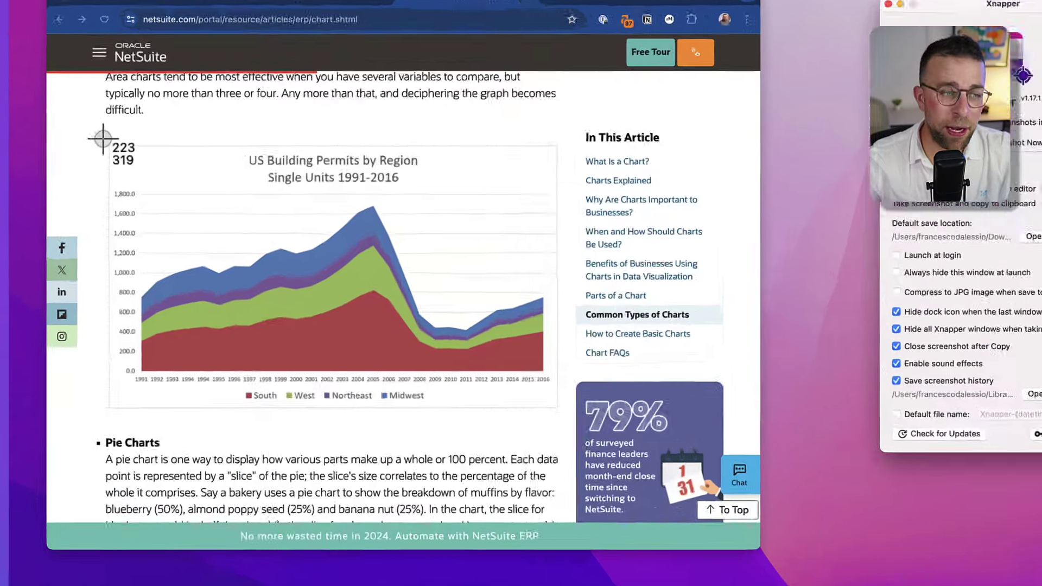
drag(107, 168, 340, 313)
drag(652, 411, 904, 547)
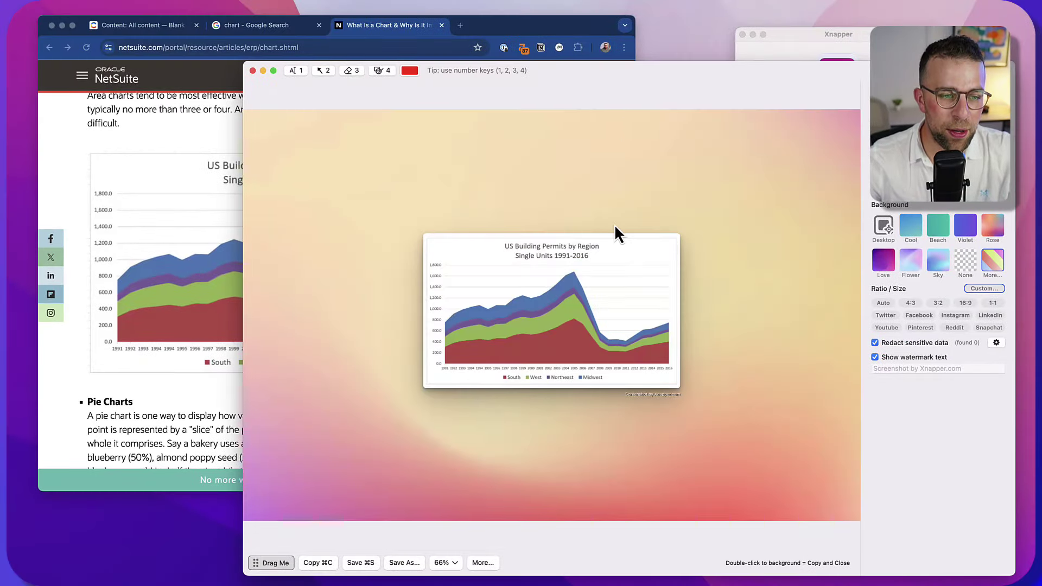
drag(653, 67, 598, 16)
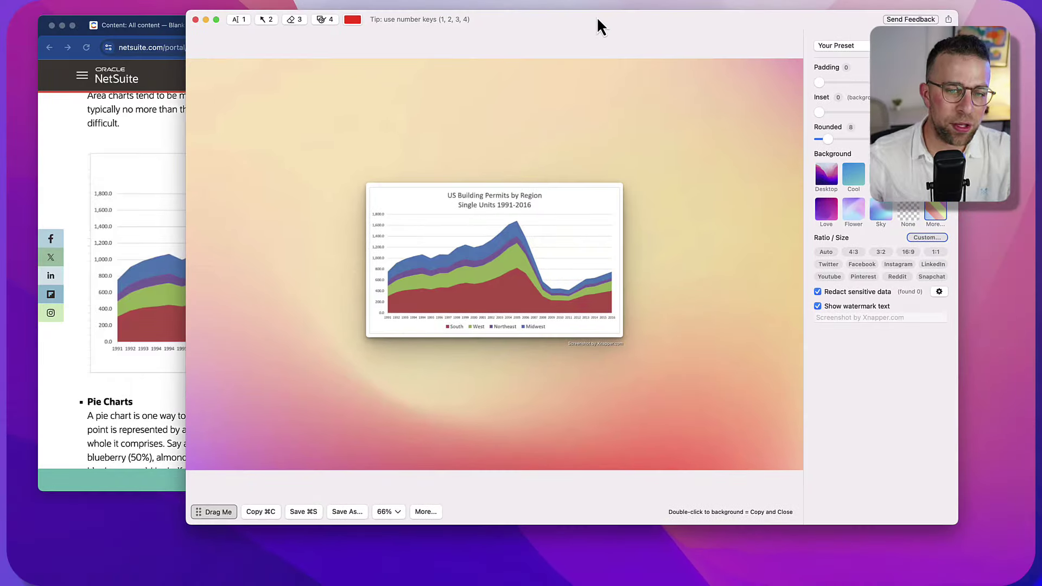
Try the Desktop and Beach backgrounds on the chart screenshot and browse the additional background options
click(822, 172)
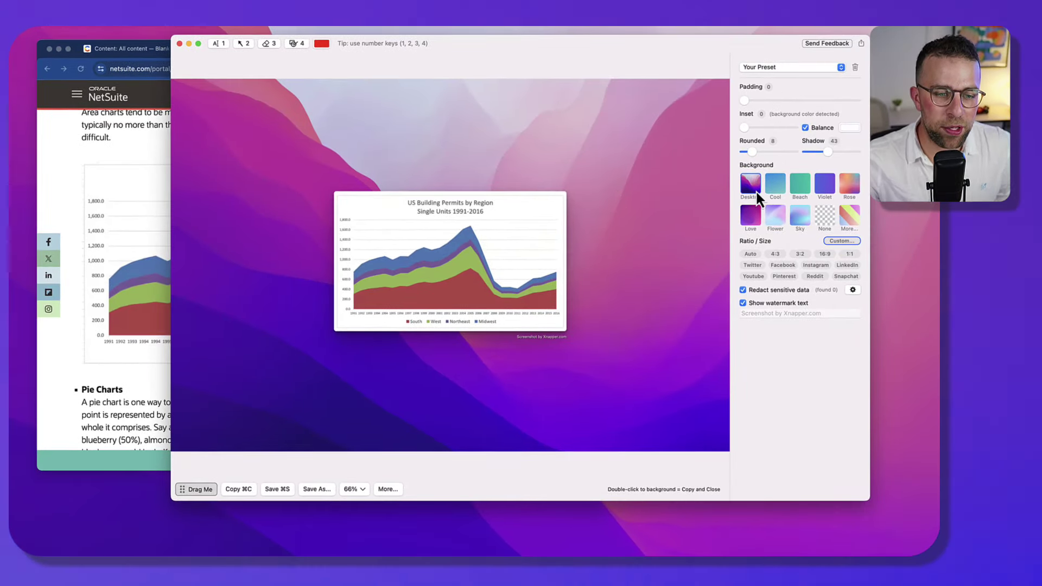
click(802, 184)
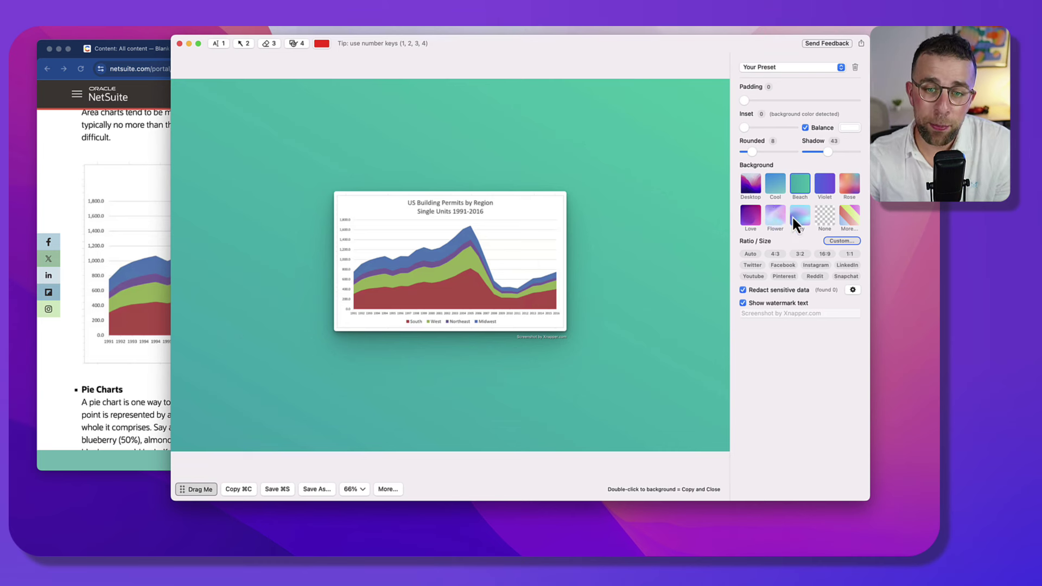
click(848, 220)
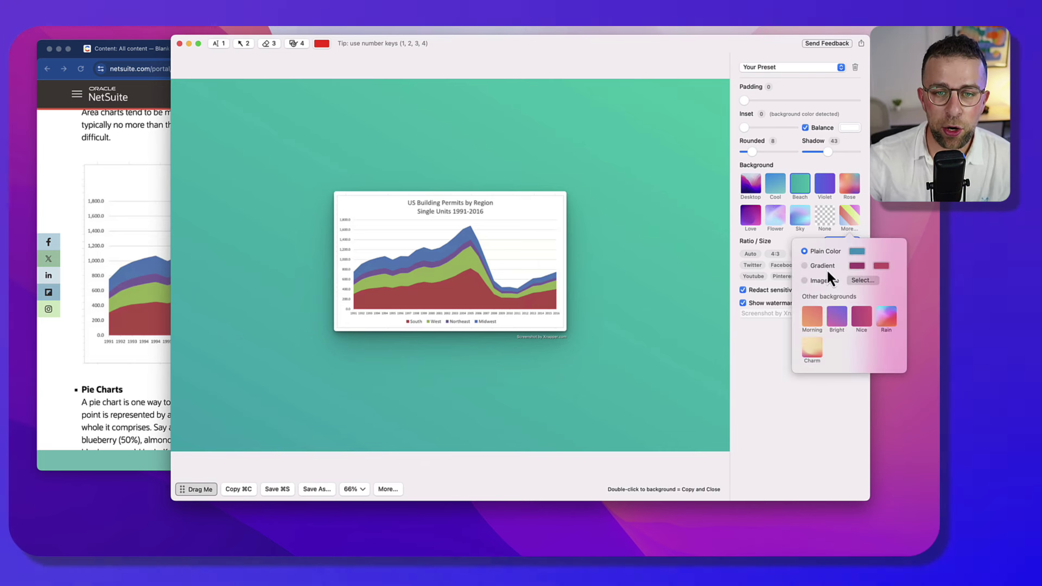
click(759, 363)
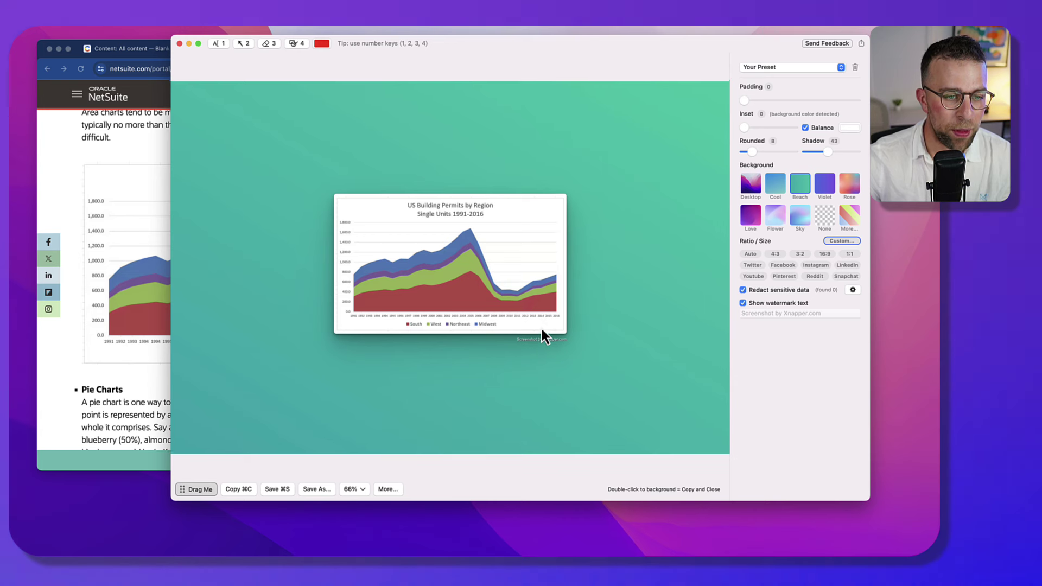
Set the chart screenshot's padding to 44 and its inset to 56
click(763, 101)
drag(793, 101, 793, 128)
click(760, 129)
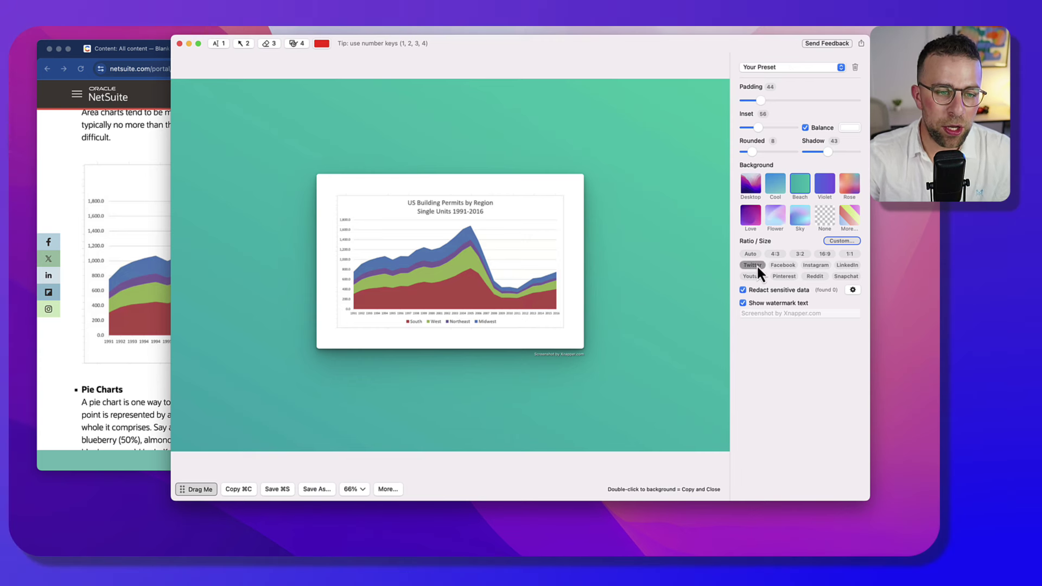
Resize the chart screenshot to the Twitter Single Image Tweet size, 1200:675, and set its background to Cool
mouse_move(757, 265)
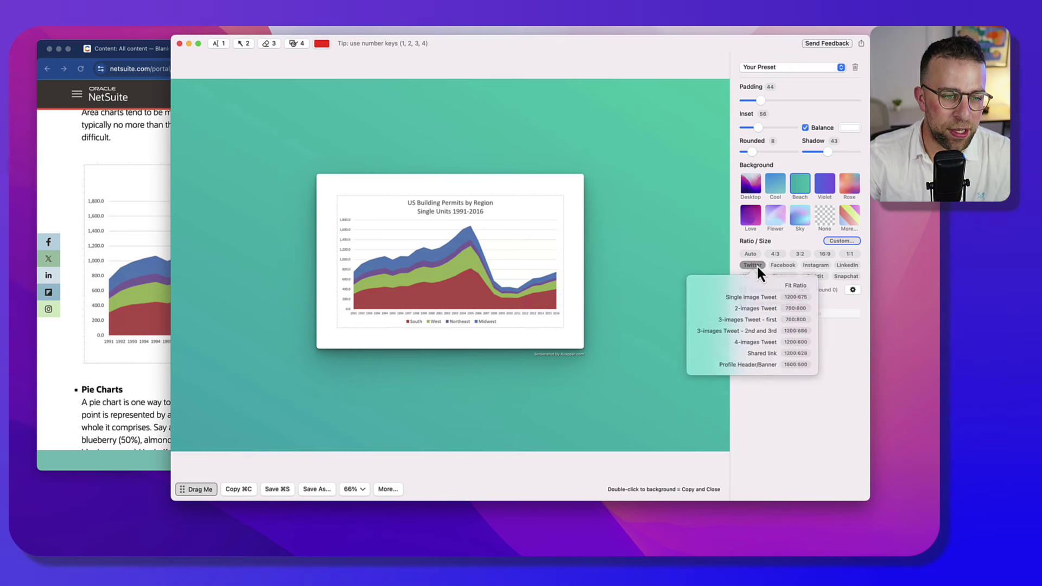
click(767, 300)
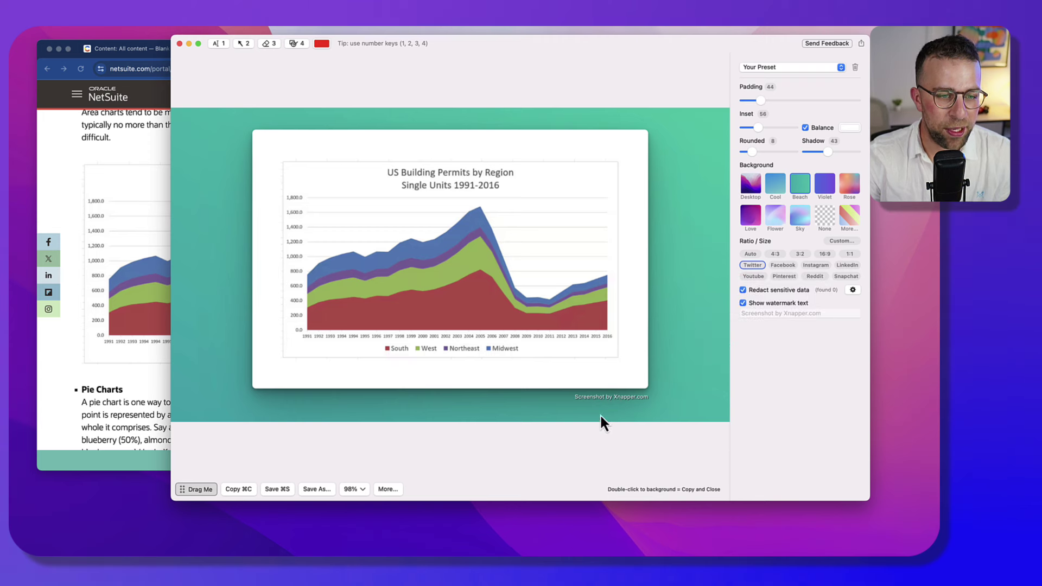
click(821, 215)
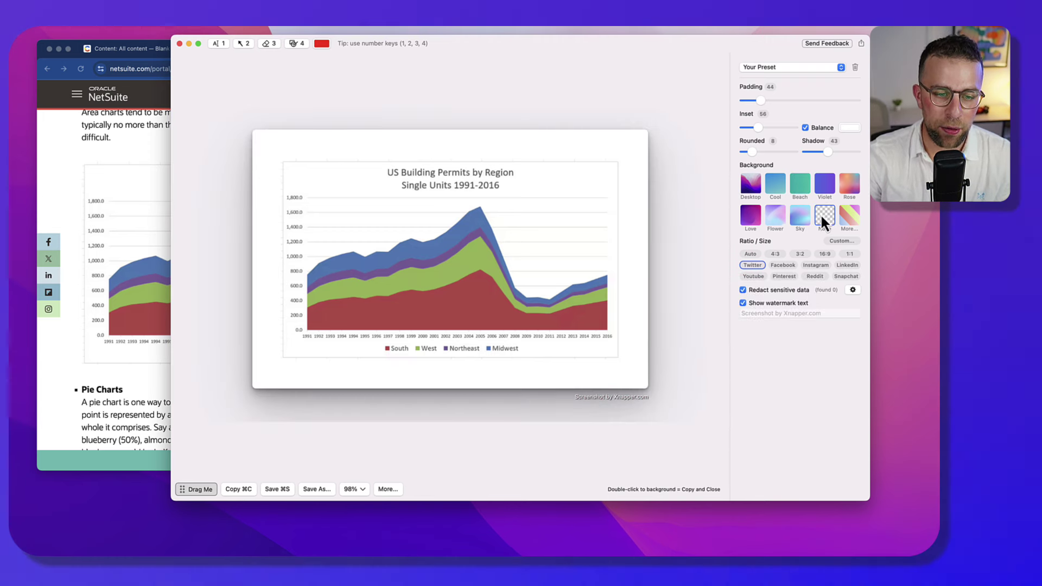
click(777, 188)
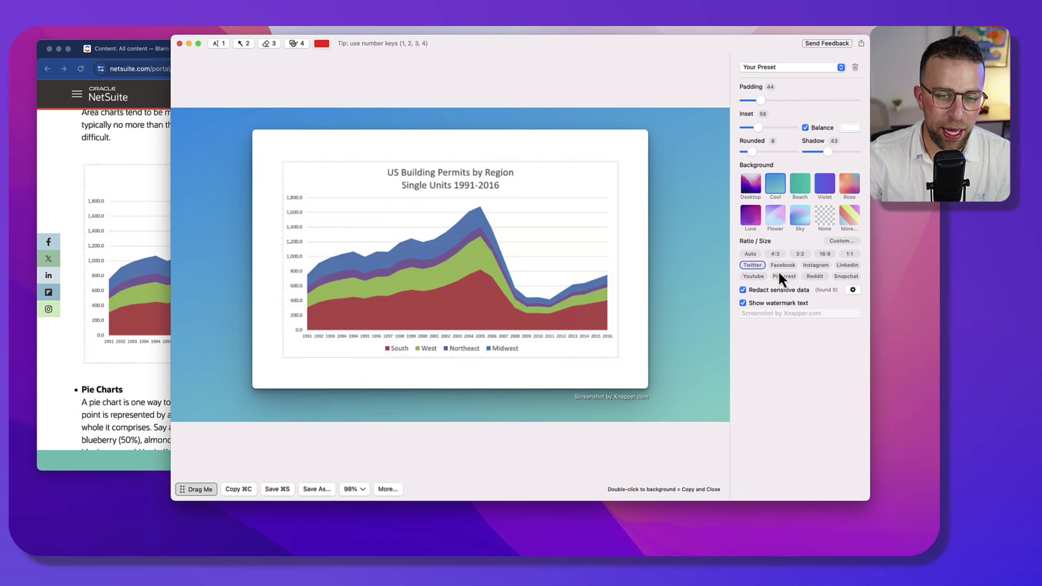
Try to turn off the watermark text on the screenshot
click(743, 303)
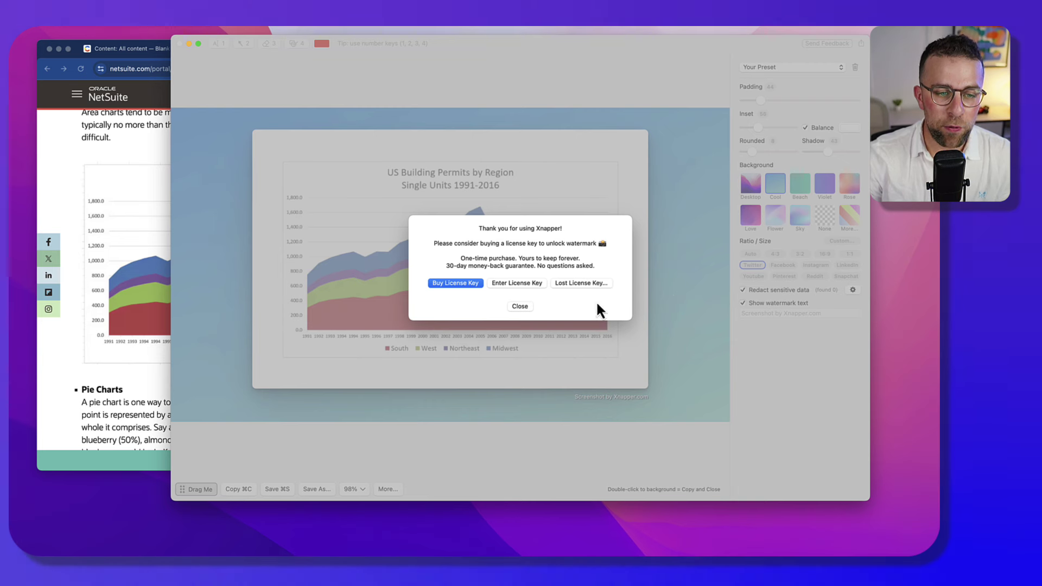
click(519, 306)
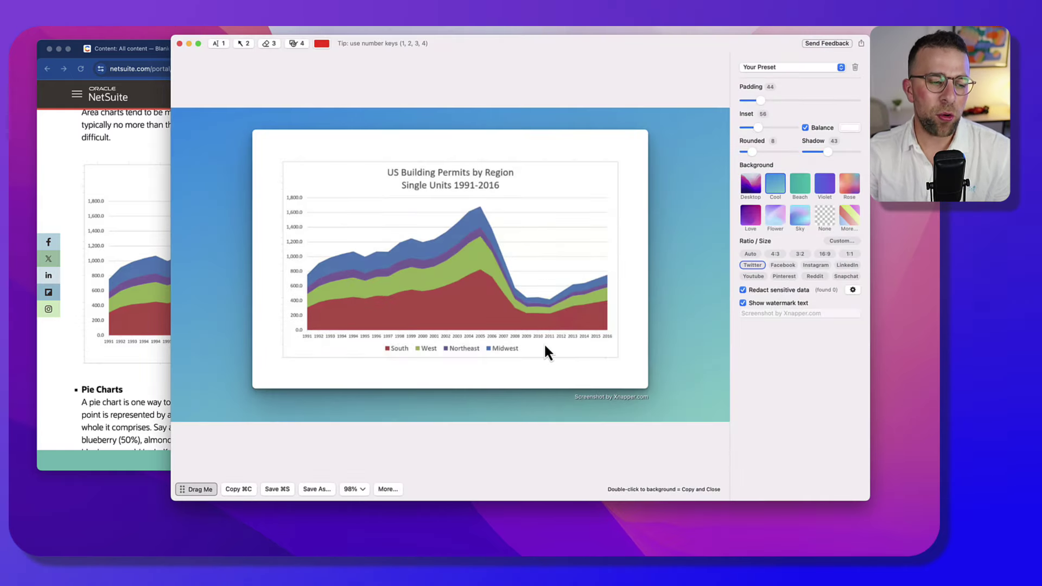
Save the chart screenshot, inspect the exported PNG in the image viewer, and close it
click(282, 491)
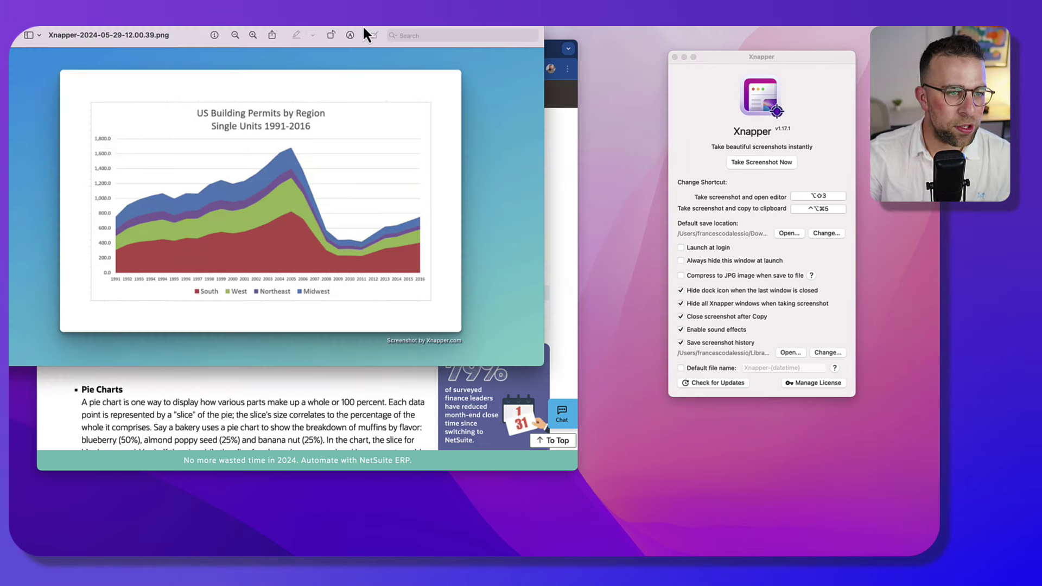
drag(363, 29, 596, 101)
drag(645, 345, 579, 353)
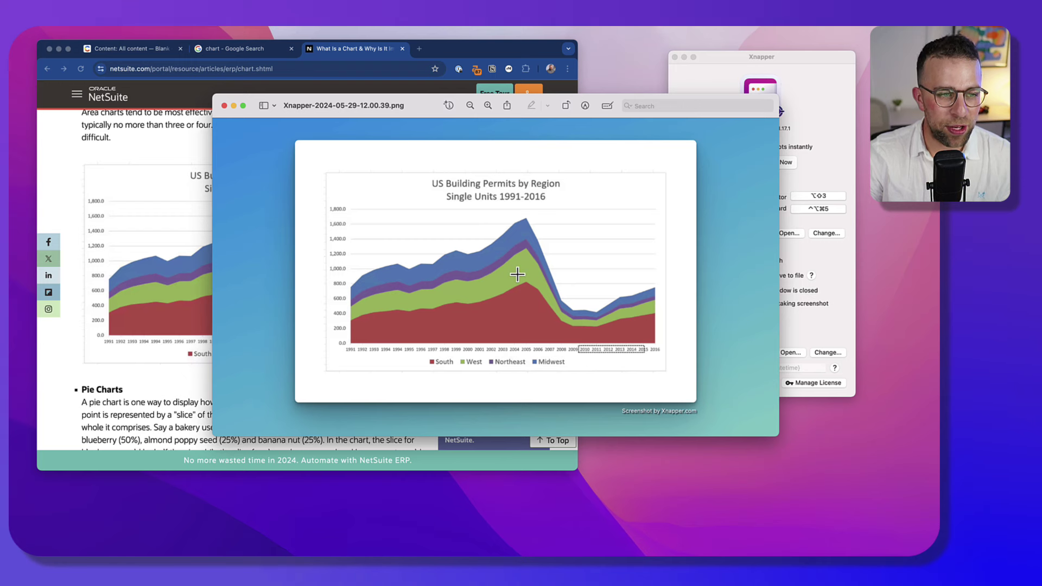
click(457, 214)
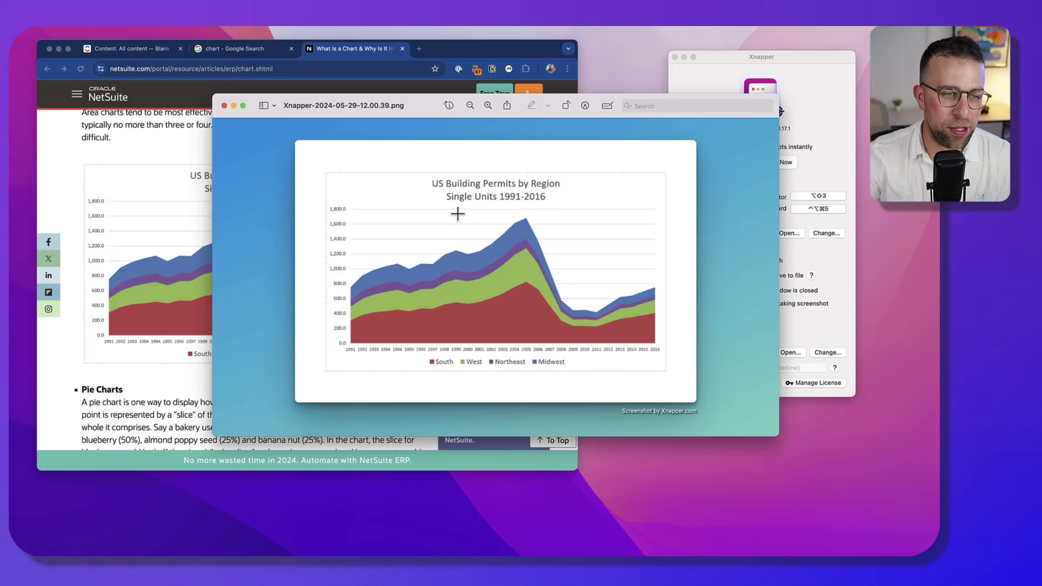
click(225, 106)
Switch to the browser page with the Contentful list of all content entries
click(146, 55)
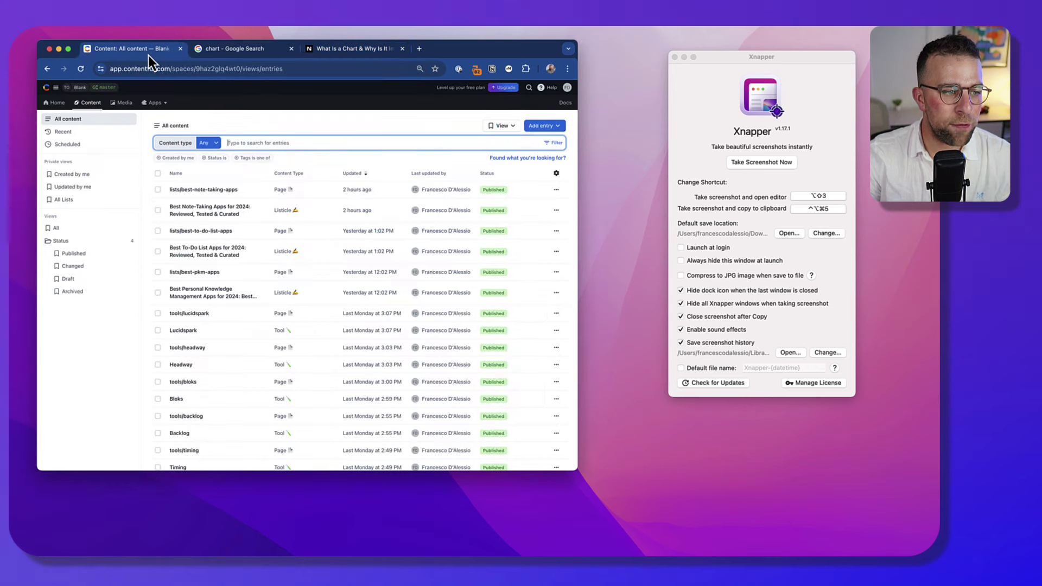
click(763, 161)
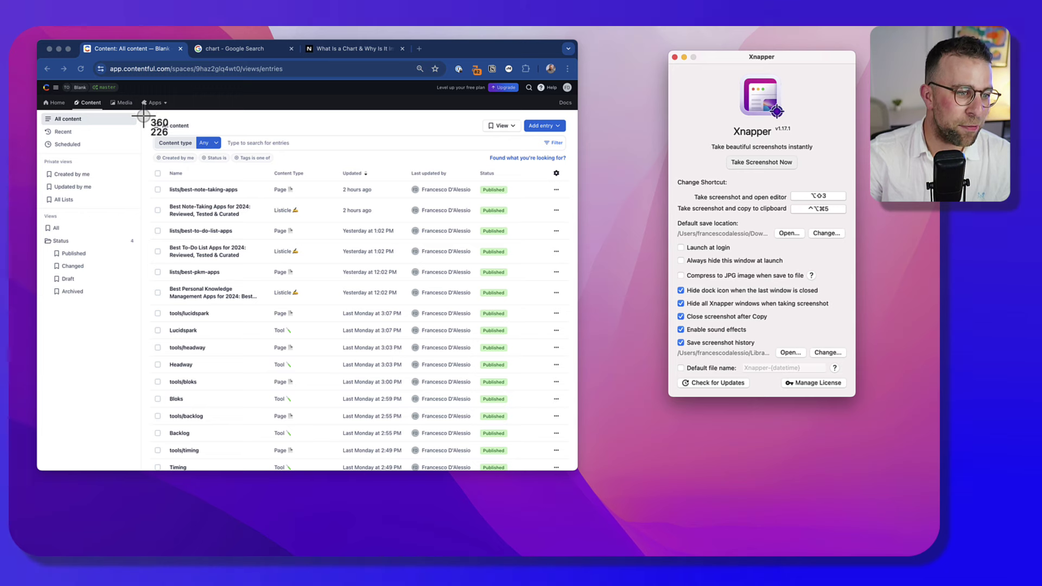
drag(143, 117, 408, 270)
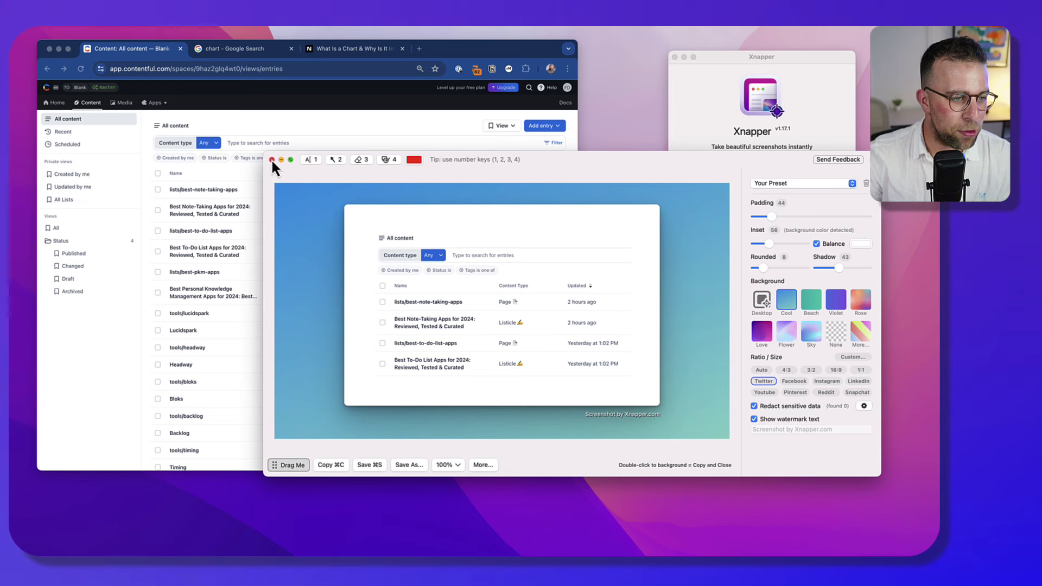
click(271, 159)
Filter the Contentful entries to the Author content type and search for the author's first name
click(211, 143)
click(219, 185)
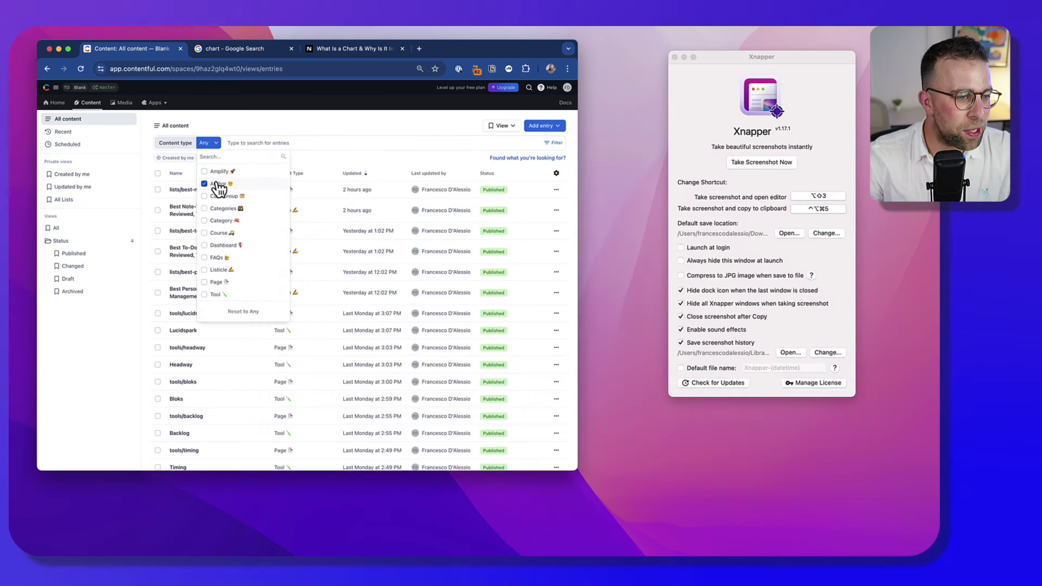
click(240, 144)
text(francesco)
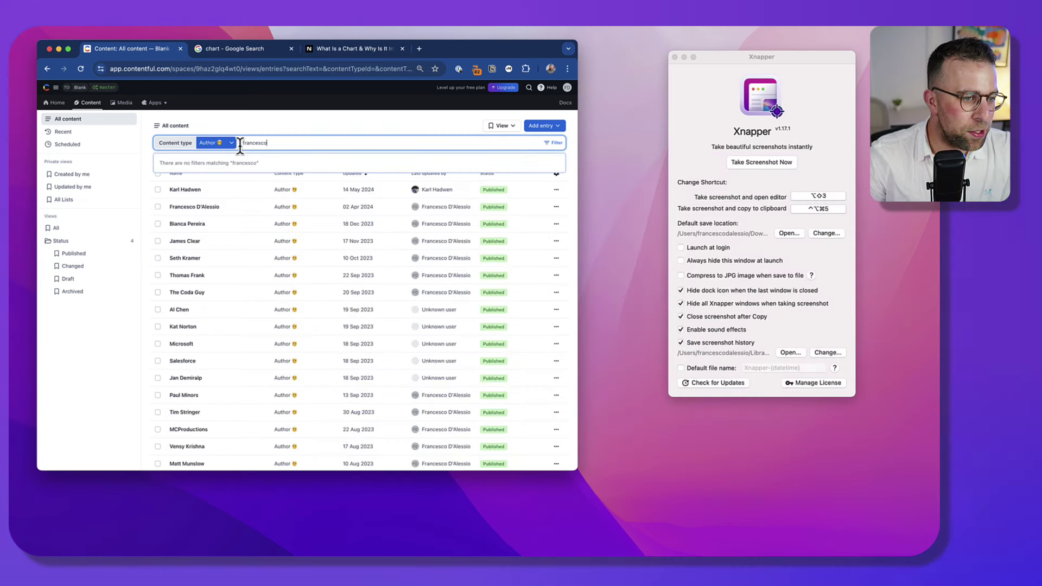
key(Return)
Capture the filtered author entries area as a screenshot and give it the Violet background
click(748, 163)
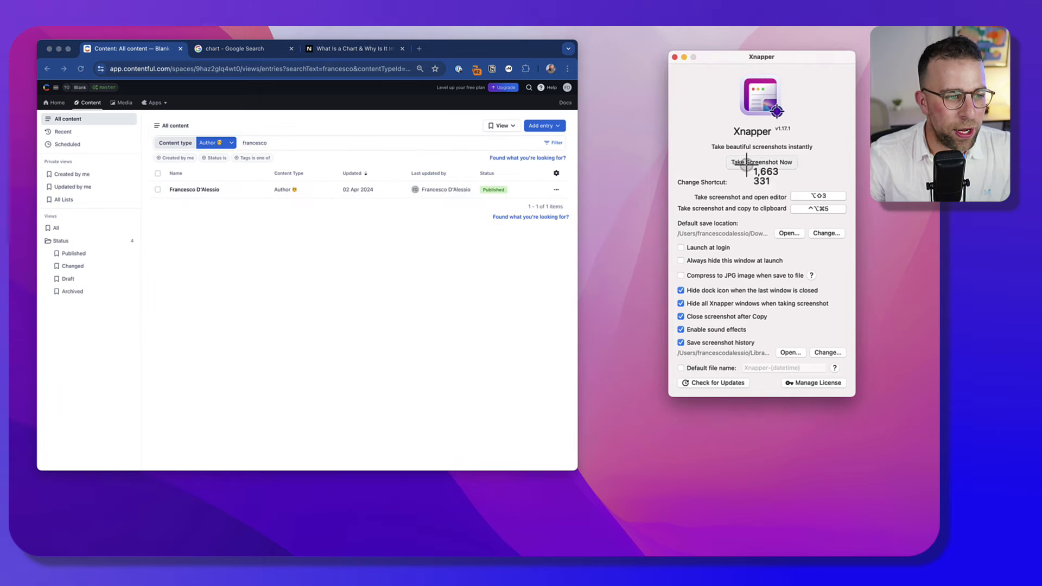
drag(144, 112, 576, 234)
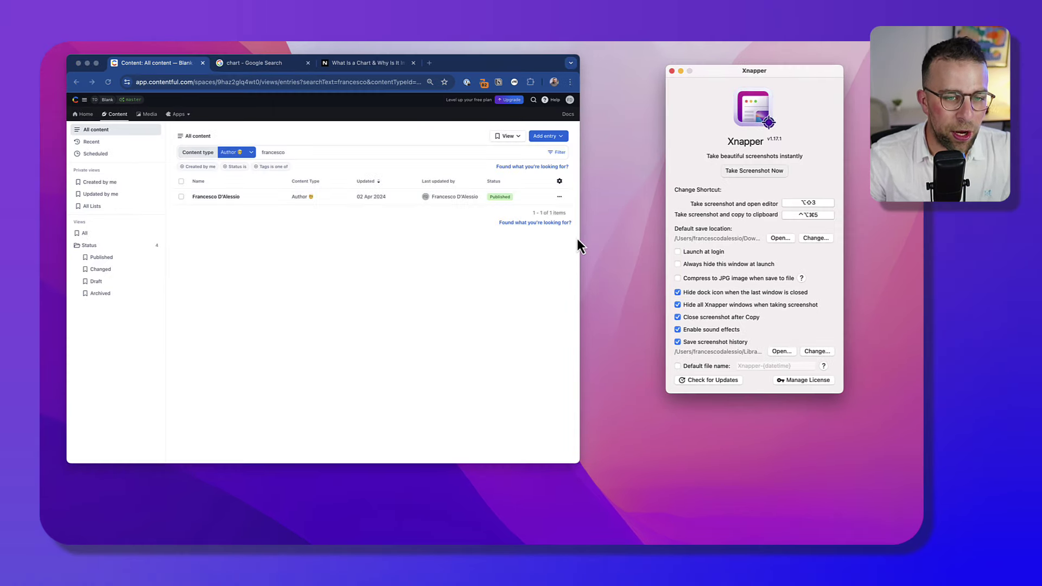
drag(633, 156, 589, 93)
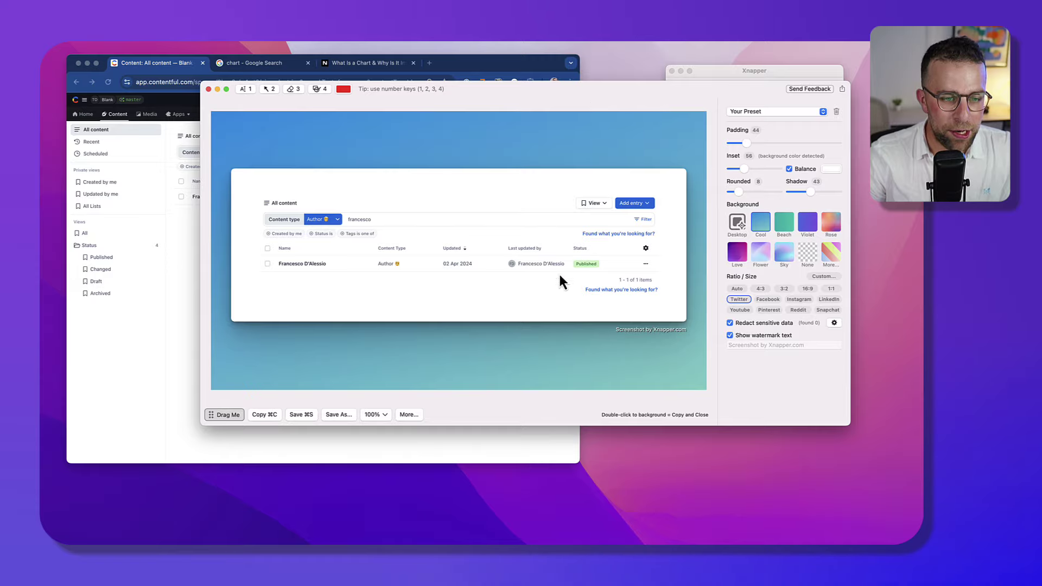
click(805, 227)
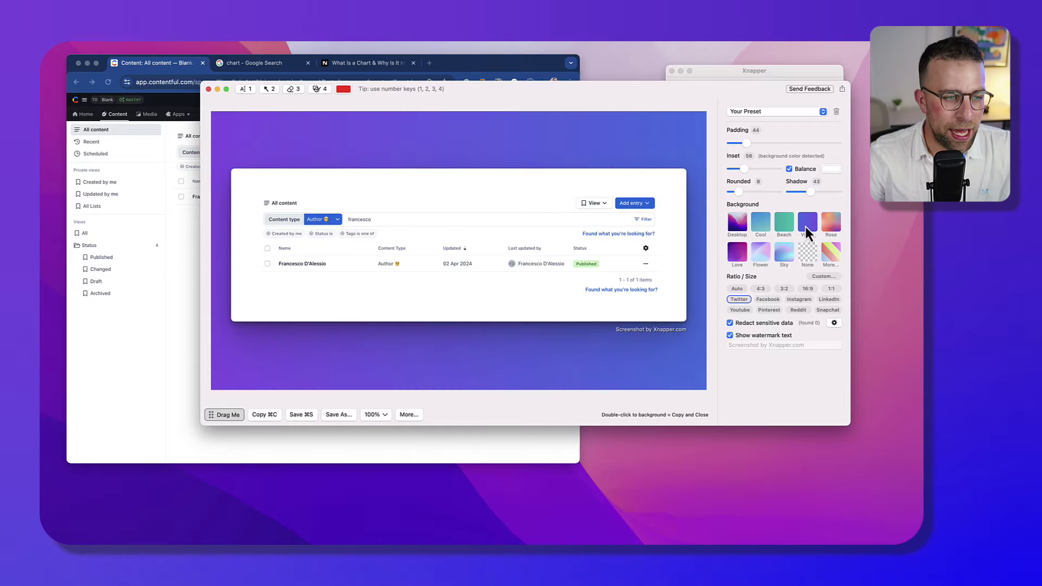
click(759, 253)
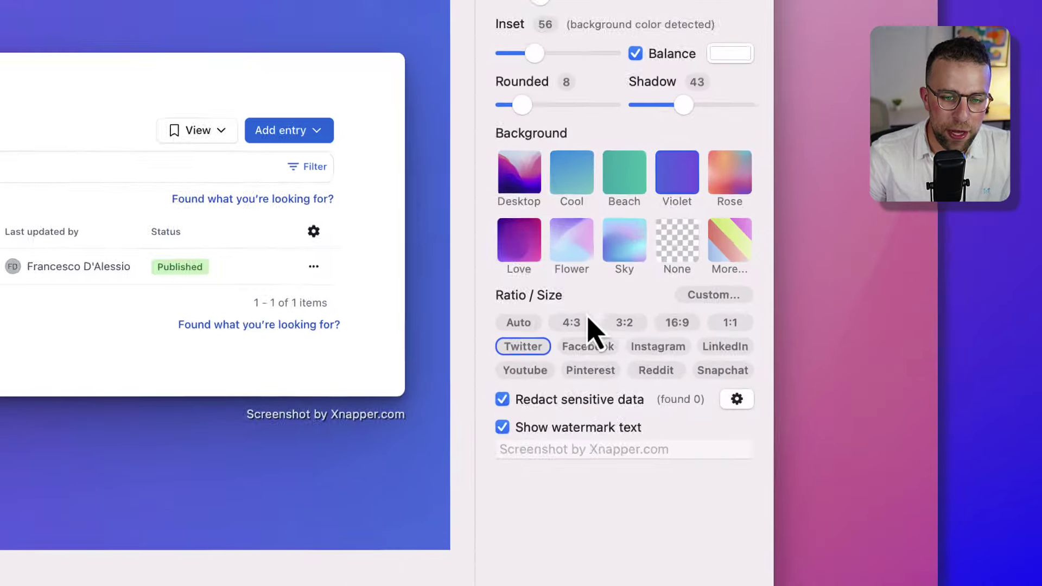
Try the Instagram square picture size, 1080:1080, and resize the screenshot to the Youtube video thumbnail size, 1280:720
click(643, 352)
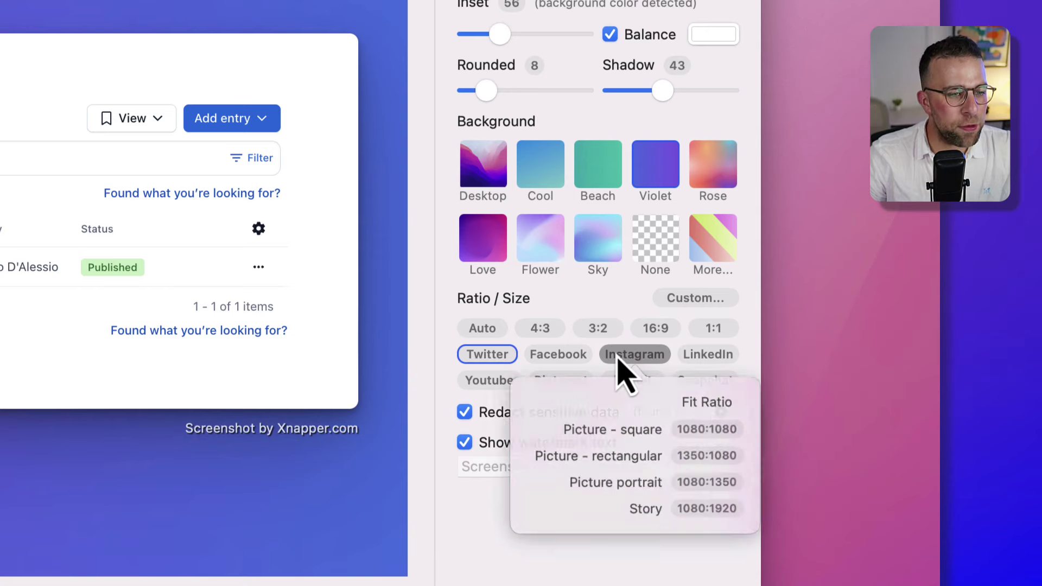
click(727, 437)
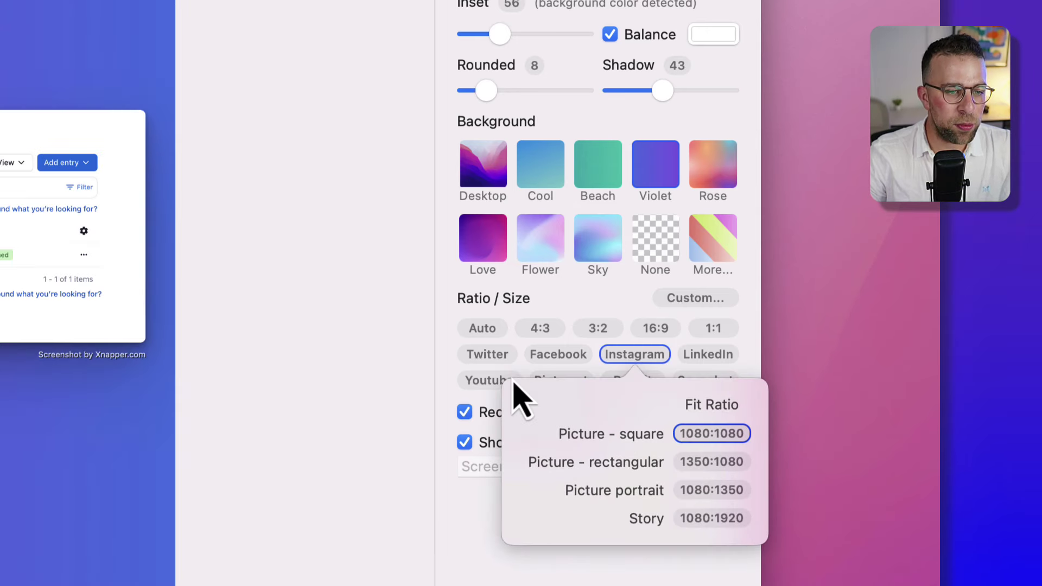
click(491, 381)
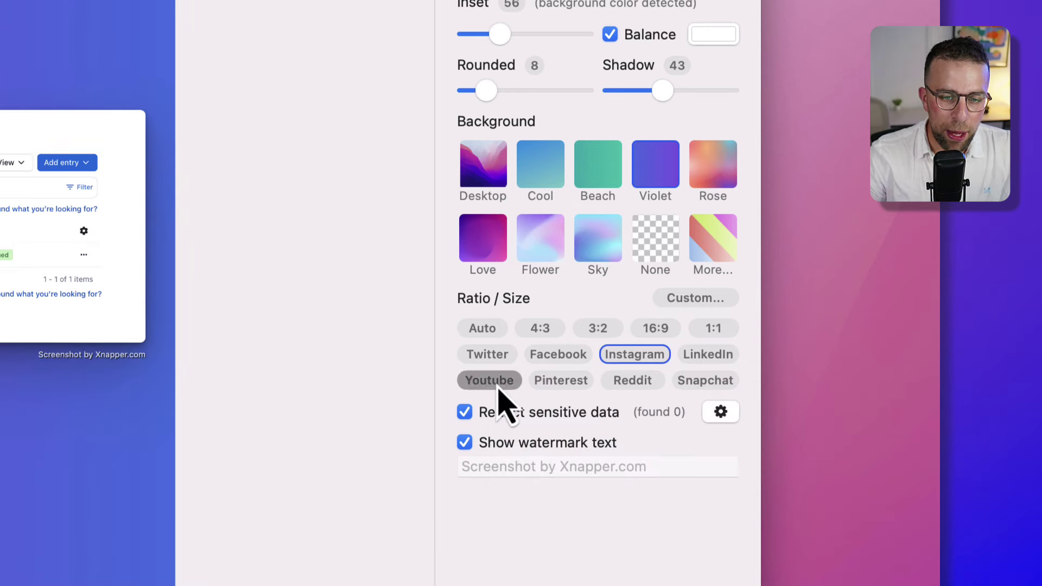
click(550, 457)
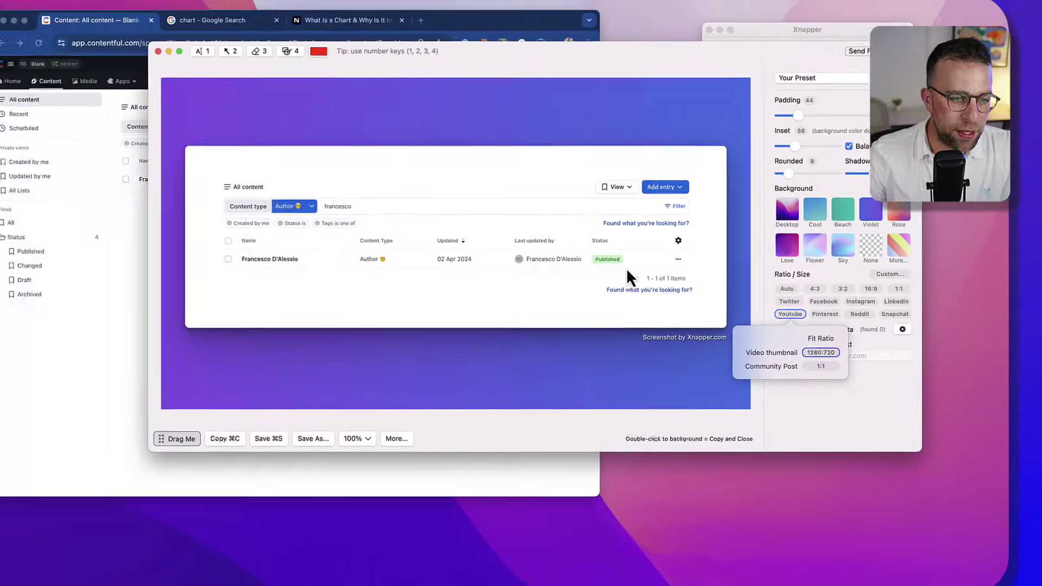
Close the Youtube size options and examine the resized screenshot up close in the editor
click(803, 445)
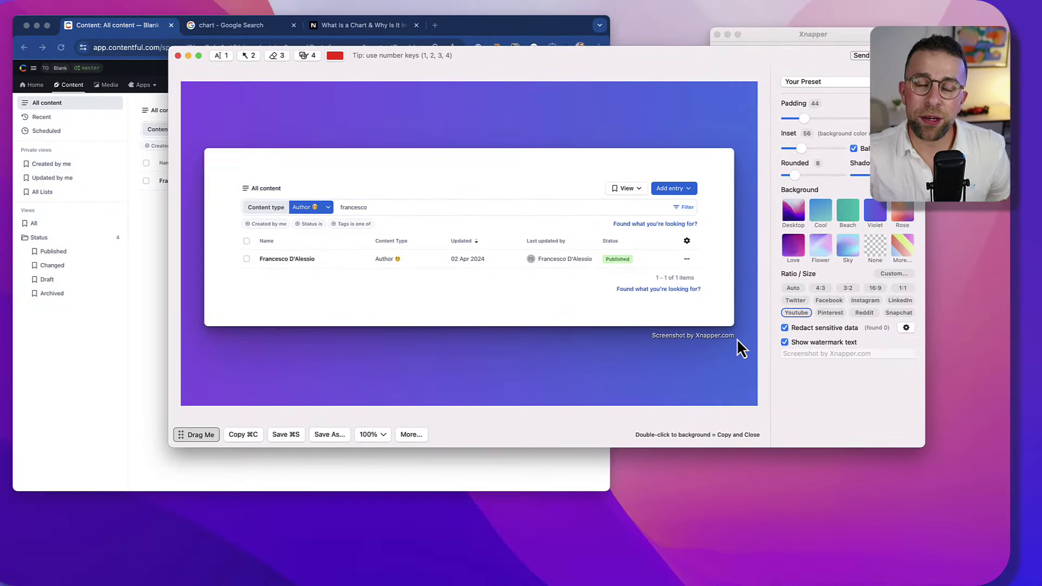
scroll(379, 239, up, 5)
scroll(379, 238, down, 4)
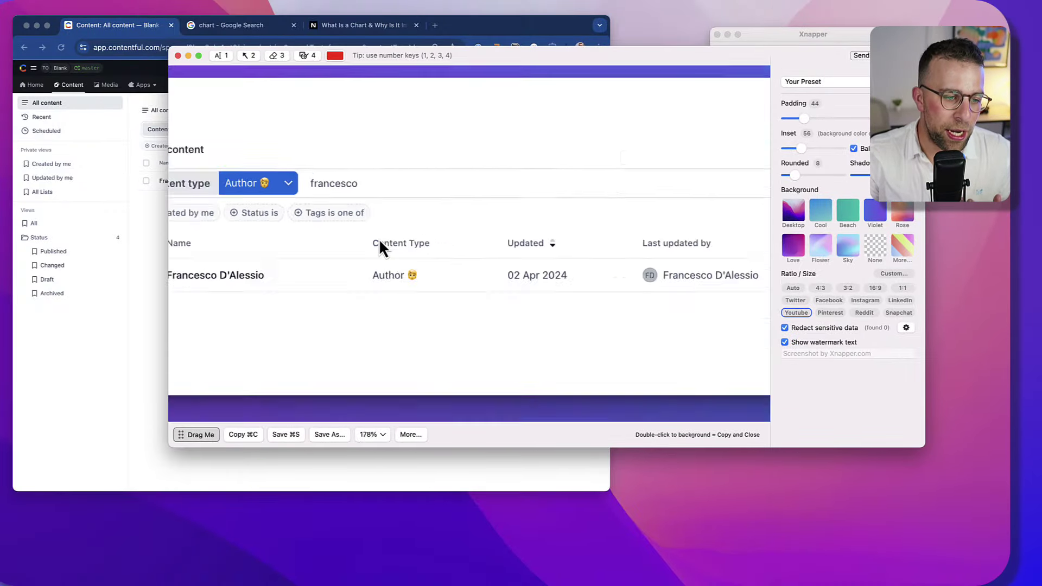
scroll(378, 239, down, 2)
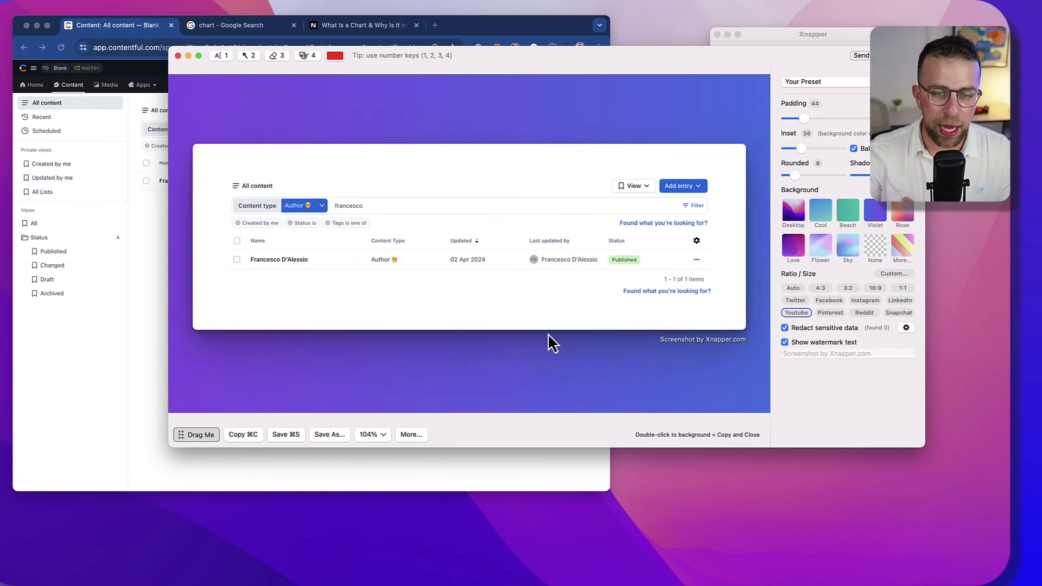
Open xnapper.com in a new browser tab and review the Standard plan's device allowance and update period on the pricing page
click(435, 25)
text(xn)
key(Return)
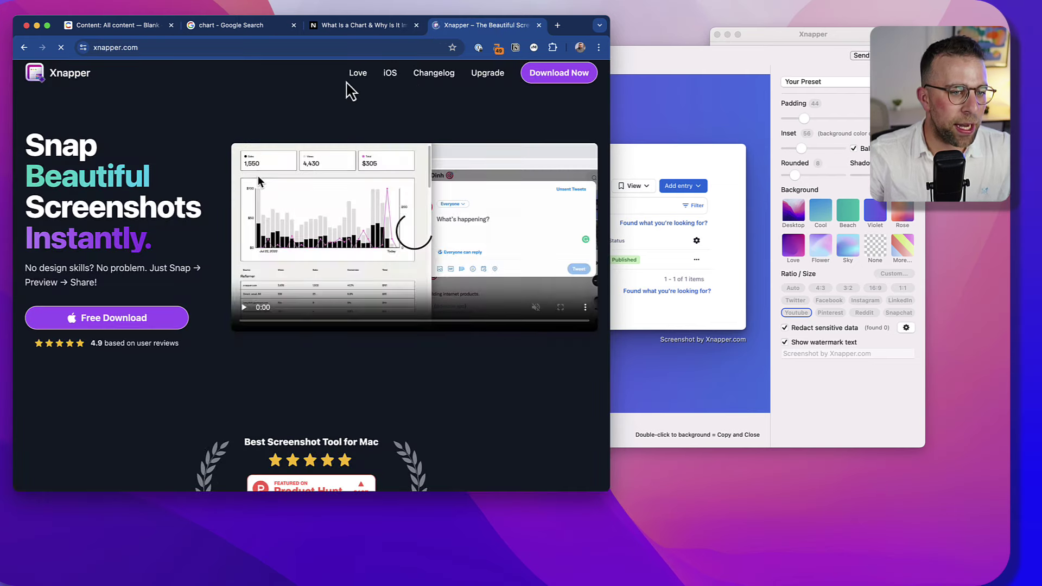
click(477, 79)
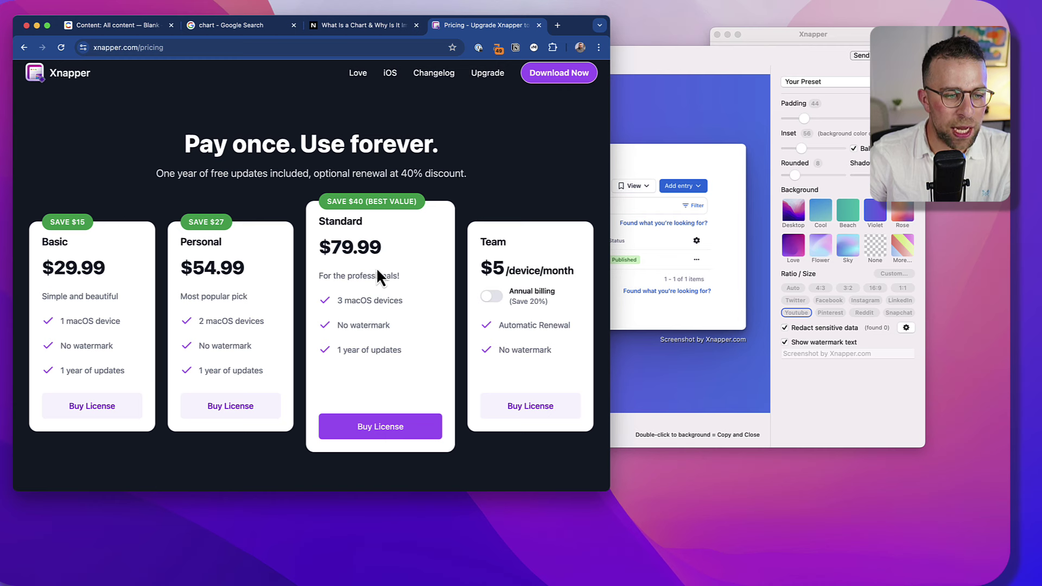
triple_click(374, 301)
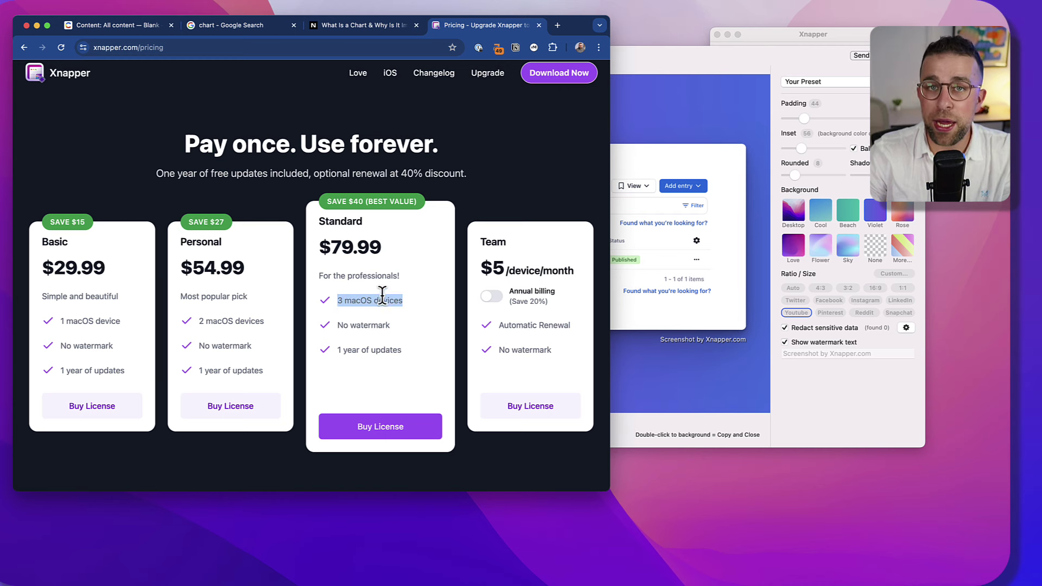
triple_click(377, 348)
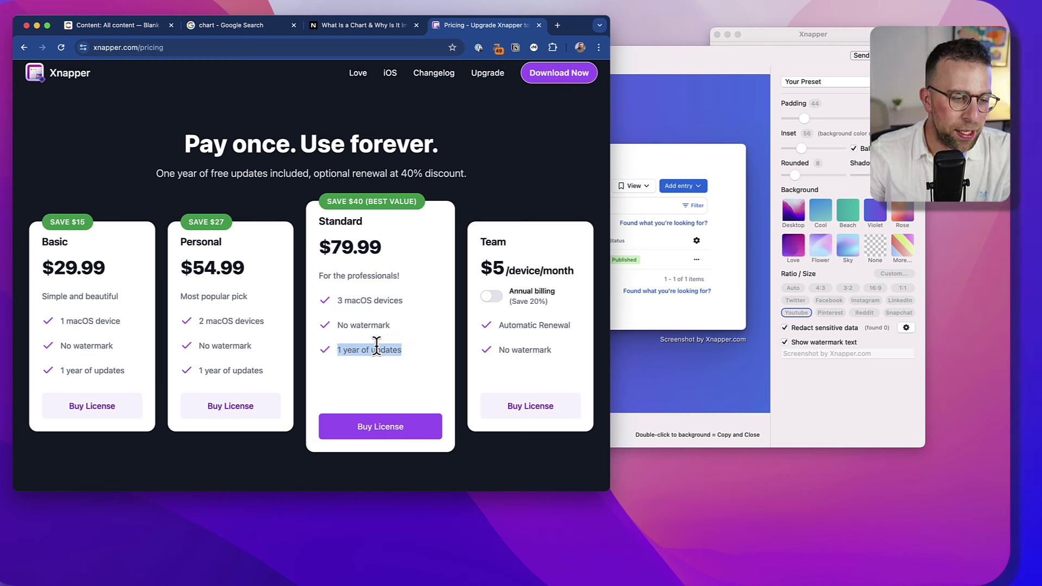
Switch to Setapp, search its catalogue for xnapper and open the Xnapper app page
key(super+space)
text(set)
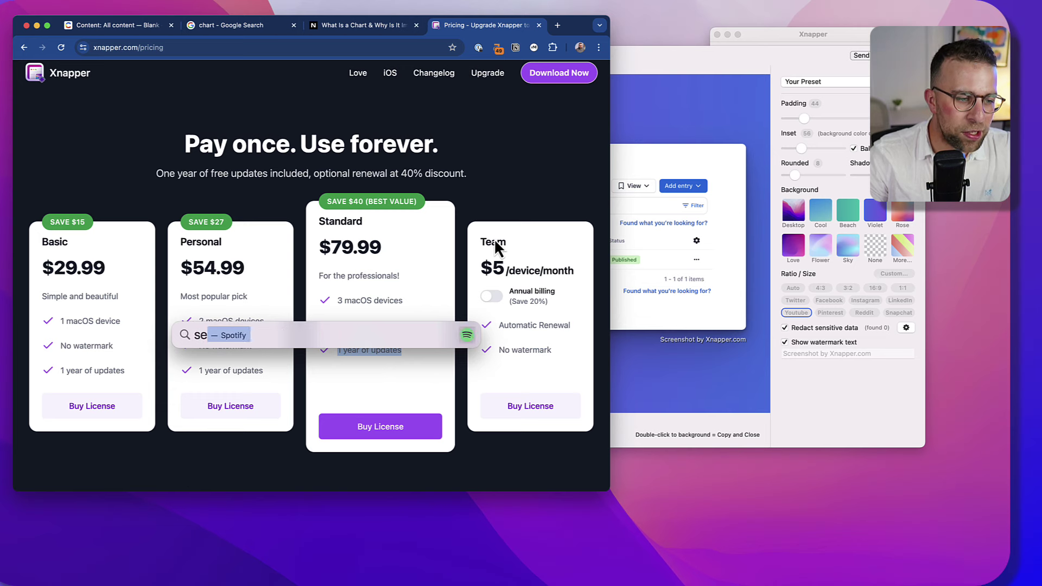
key(Return)
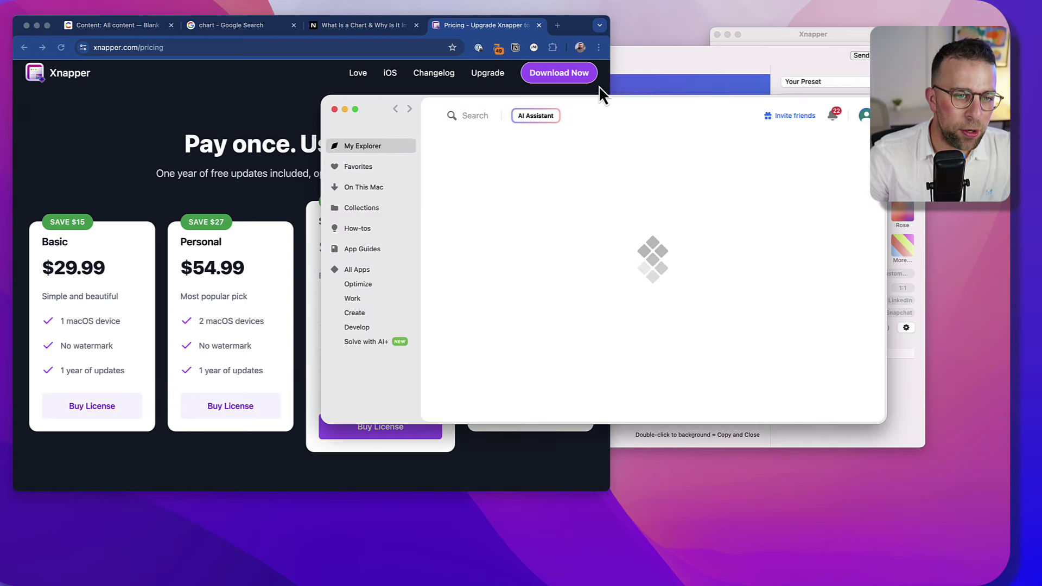
click(484, 114)
text(xnapper)
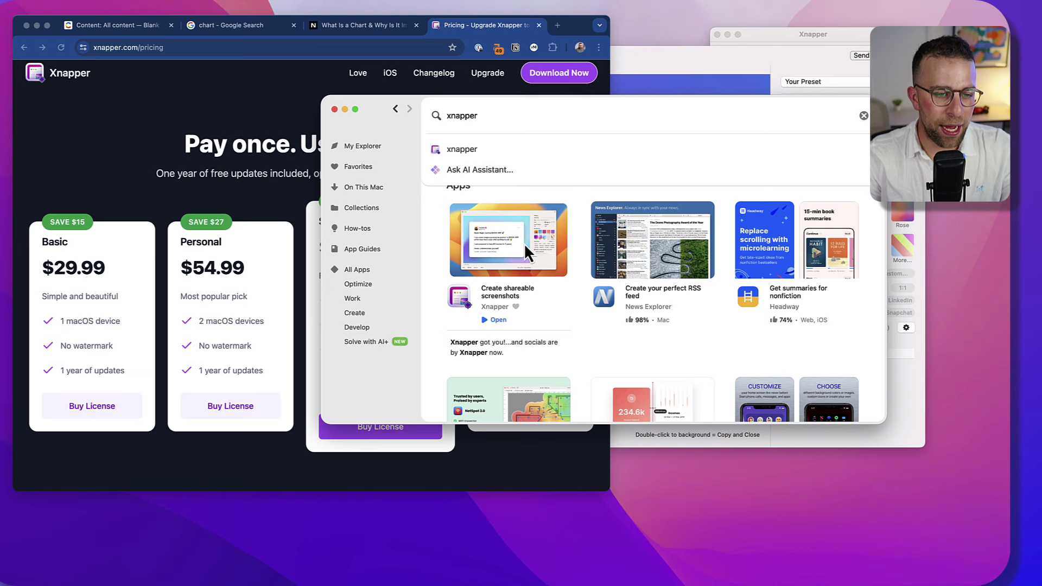
click(524, 242)
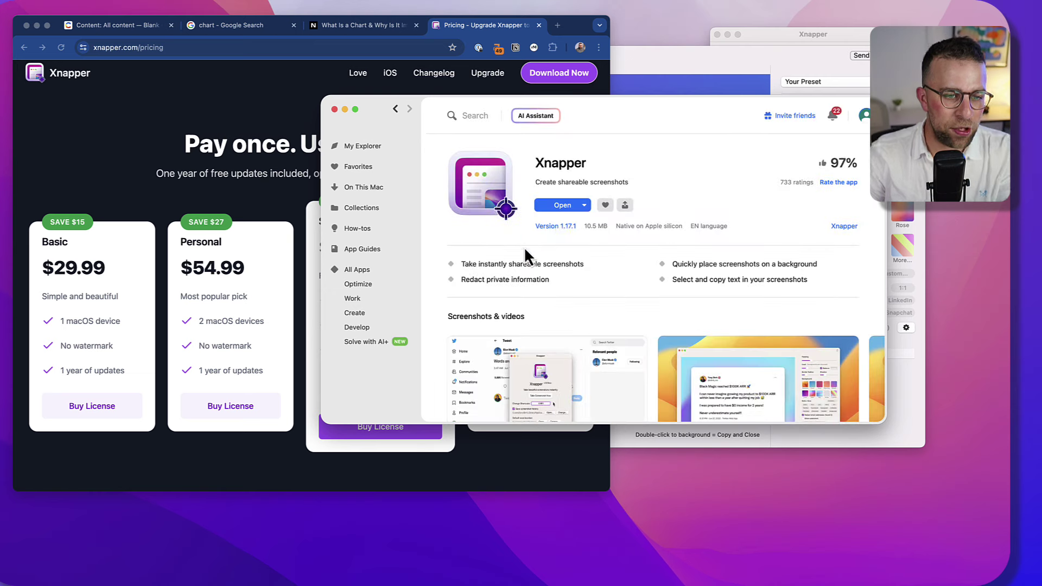
Launch Xnapper from its Setapp page, view its settings window and close it
click(563, 207)
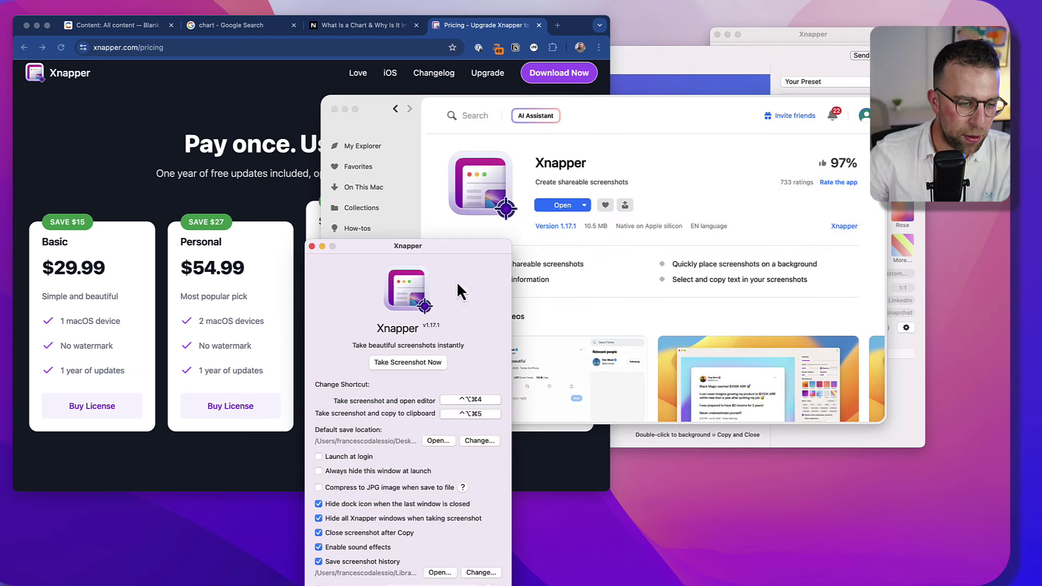
click(501, 466)
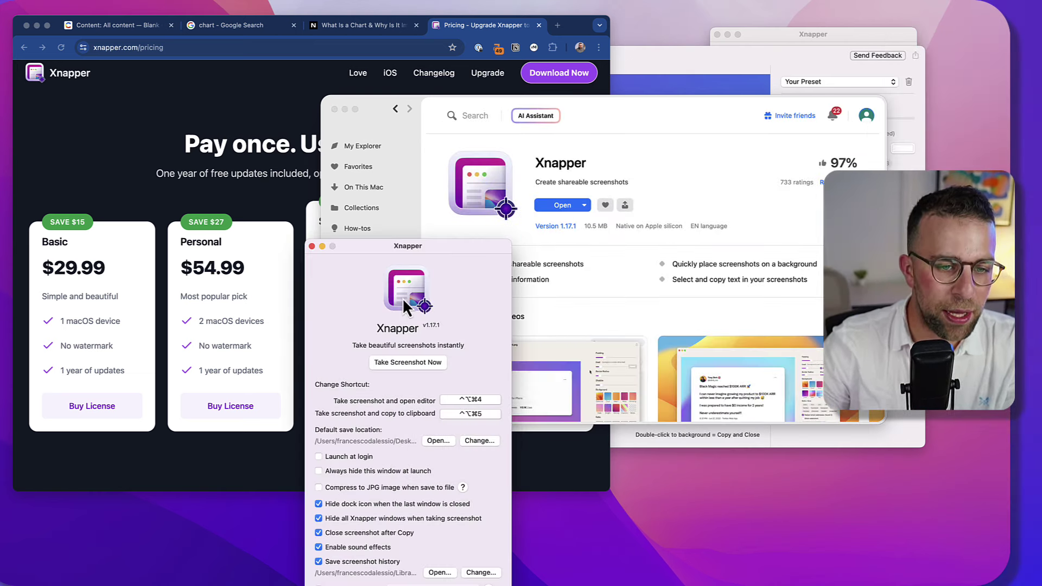
click(312, 246)
Examine the preview images and feature description on the Xnapper page in Setapp
scroll(626, 286, down, 3)
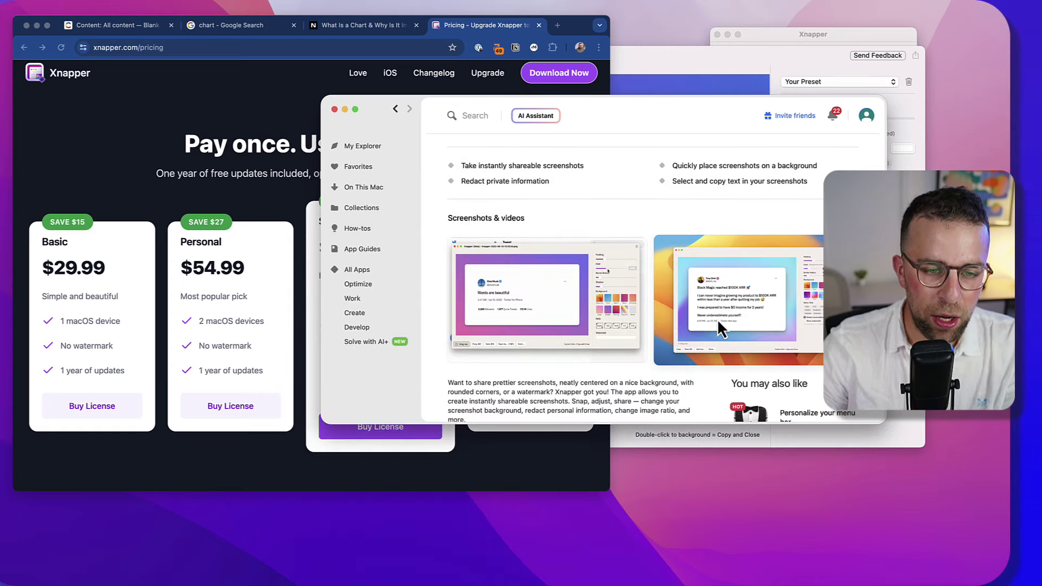
scroll(668, 307, down, 5)
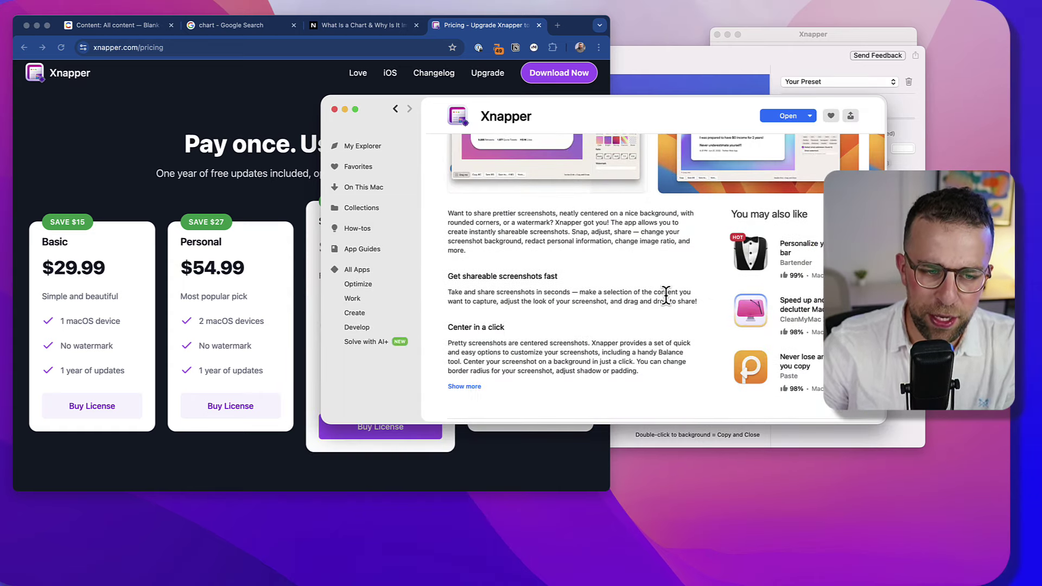
scroll(666, 296, up, 8)
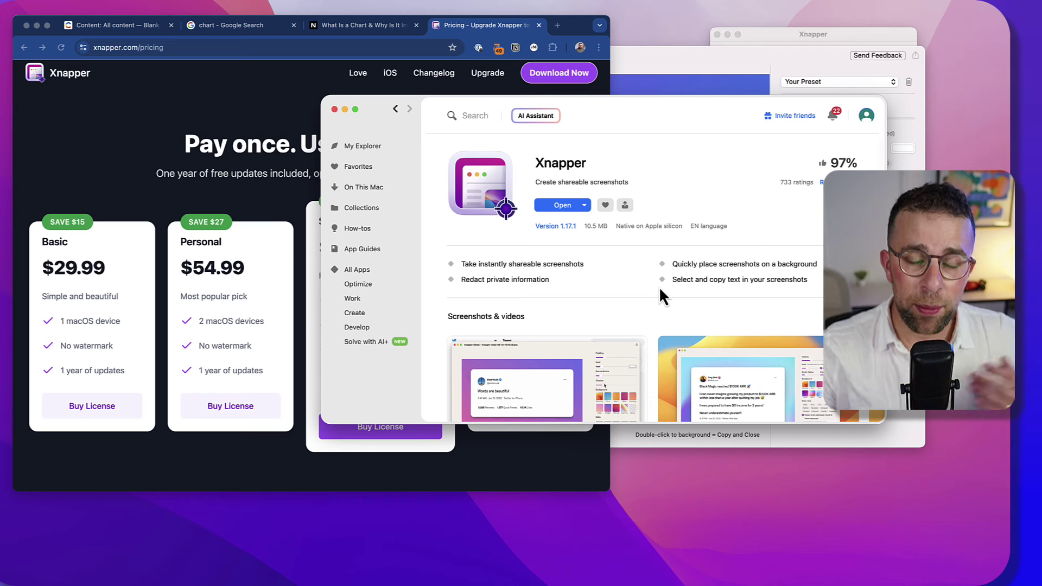